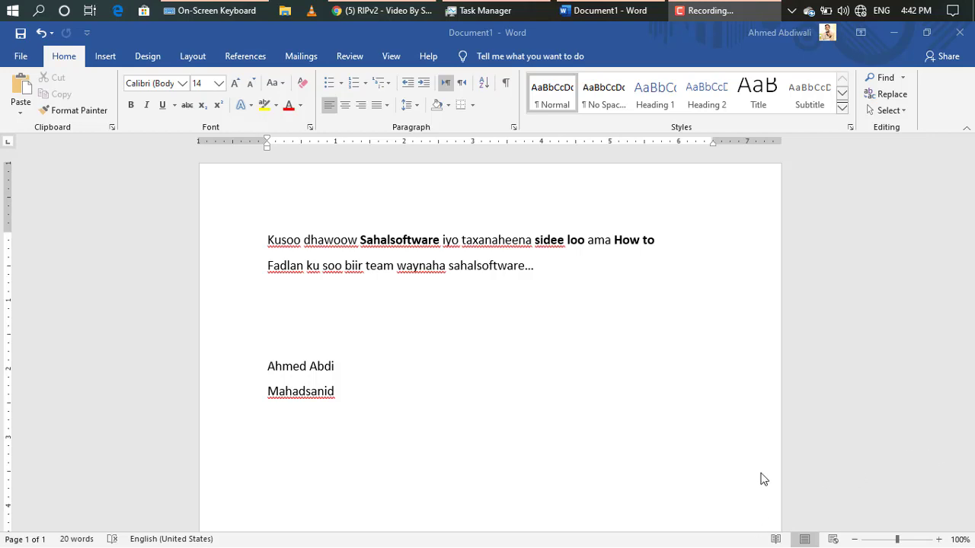
- End the Microsoft Word task in Task Manager, then minimize Task Manager to the desktop
left_click(495, 11)
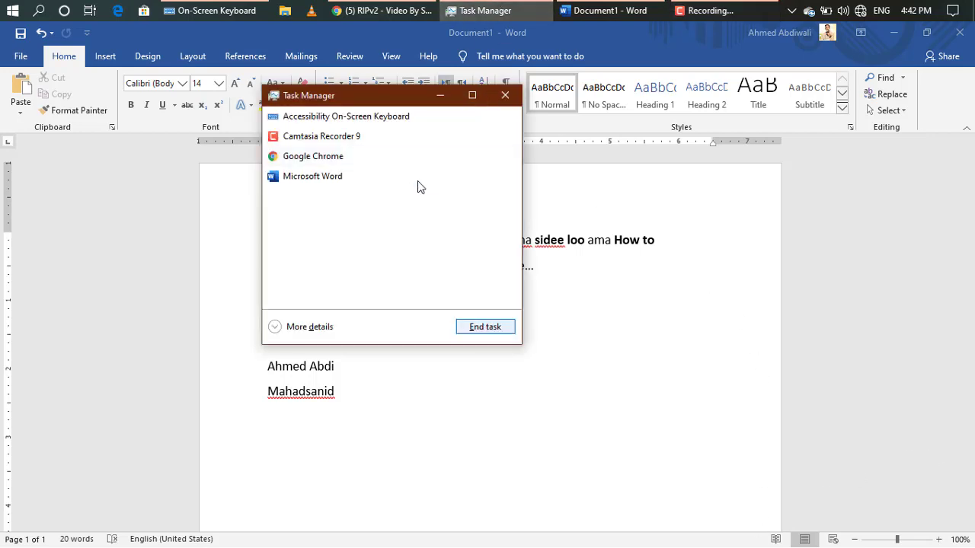
left_click(351, 181)
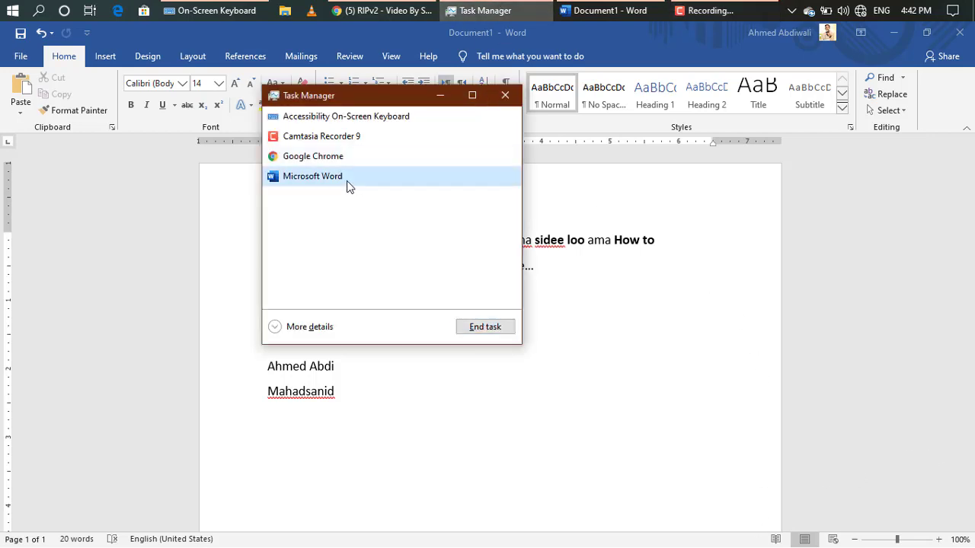
left_click(480, 329)
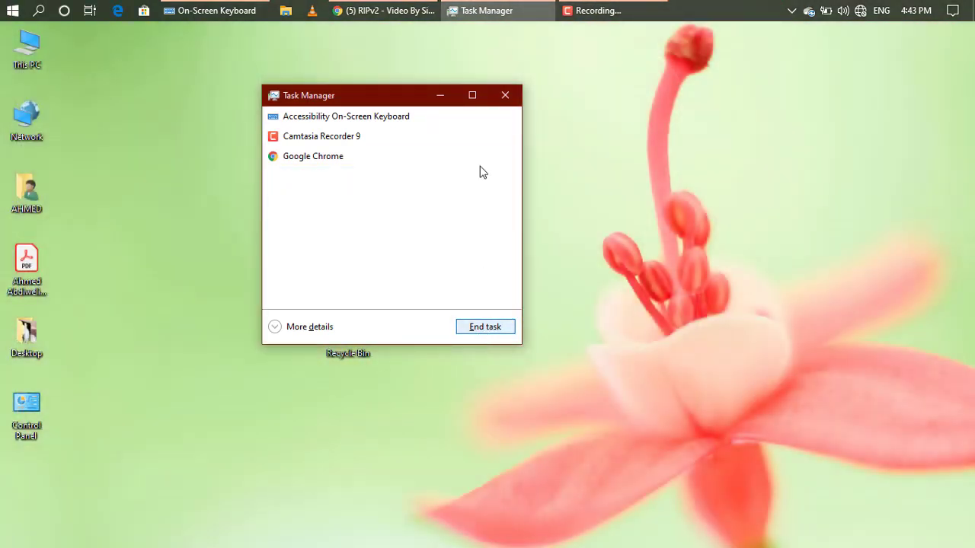
left_click(439, 97)
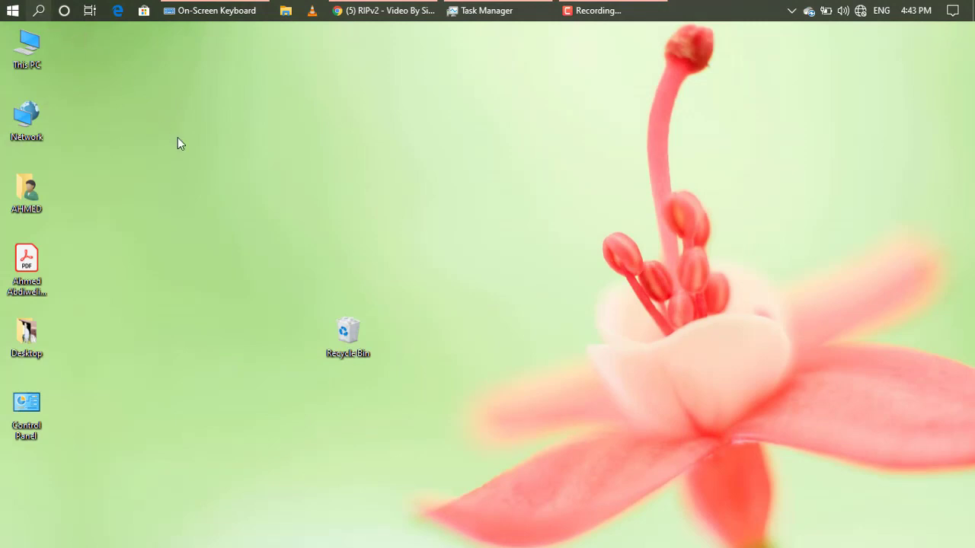
- Launch Word 2016 by searching 'word' from the Start menu
key("super")
type("word")
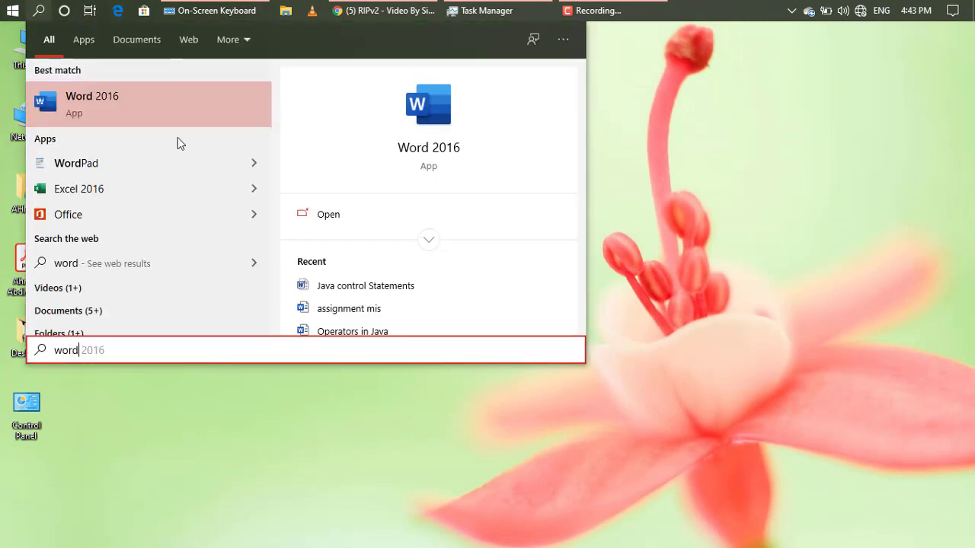
key("Return")
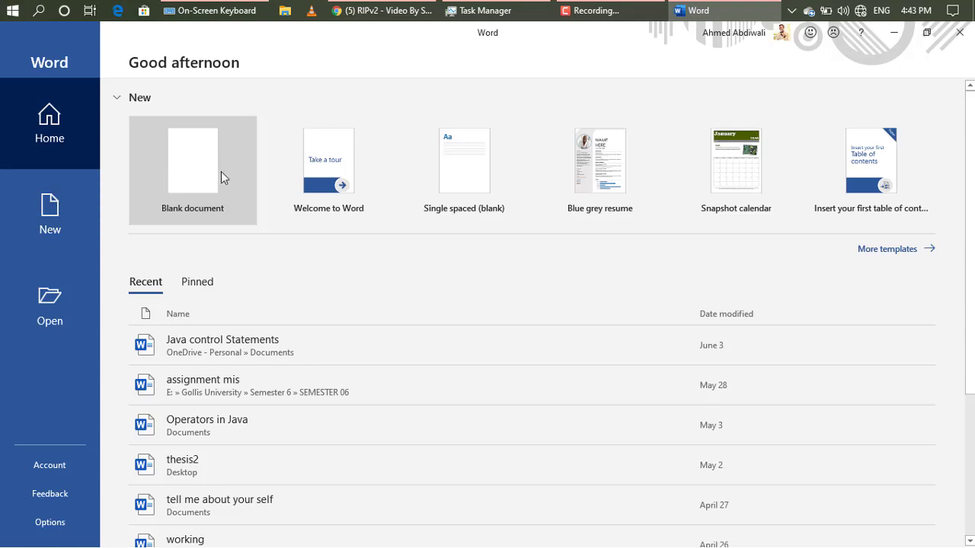
- Create a new blank document from Word's start screen
left_click(201, 174)
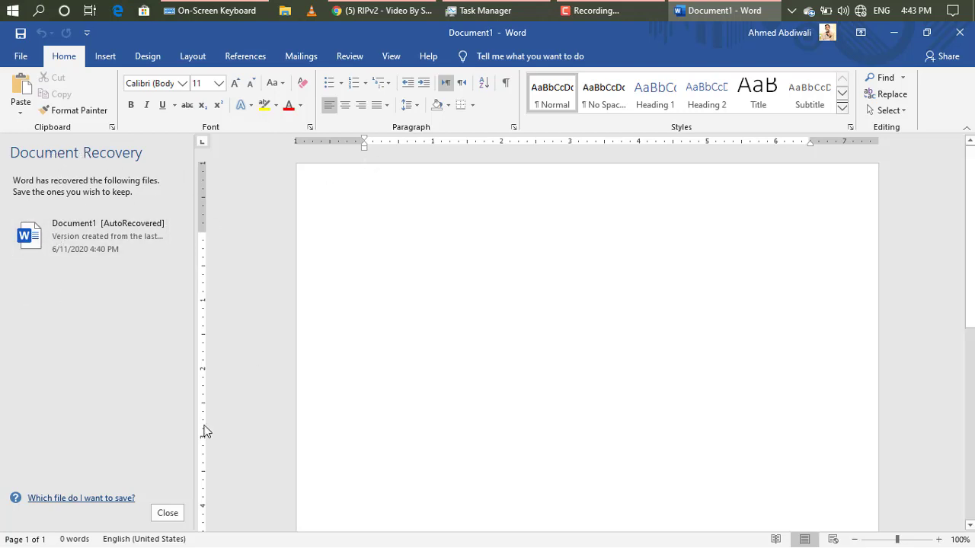
left_click(29, 54)
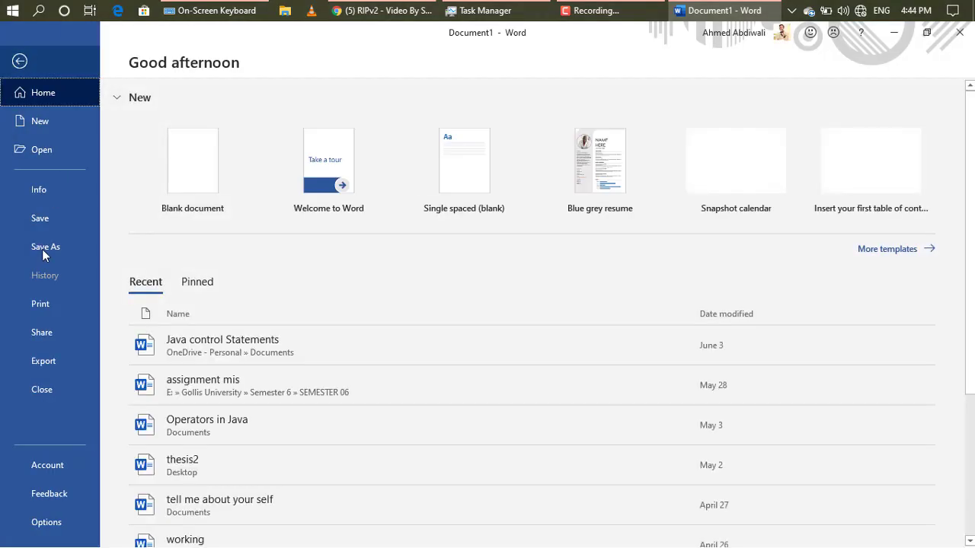
left_click(54, 197)
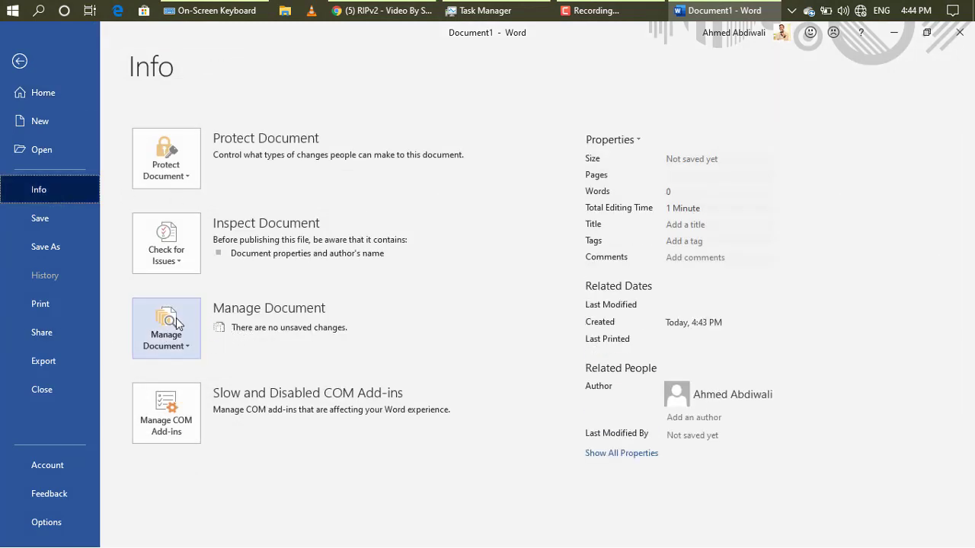
left_click(187, 351)
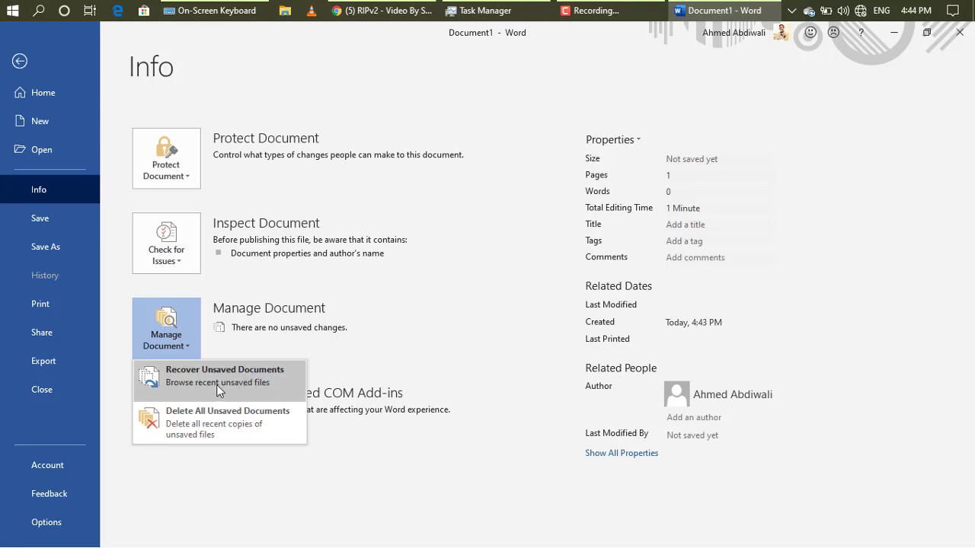
left_click(17, 67)
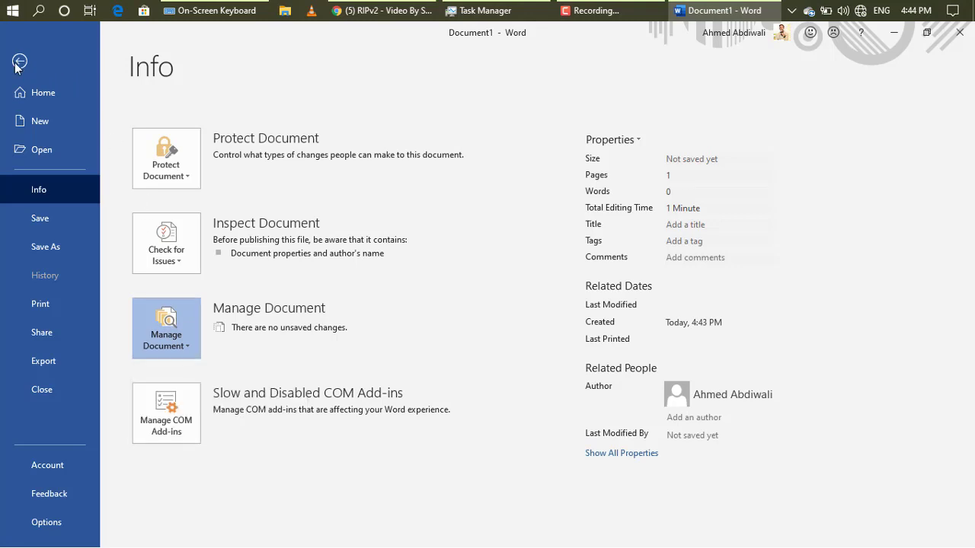
left_click(16, 64)
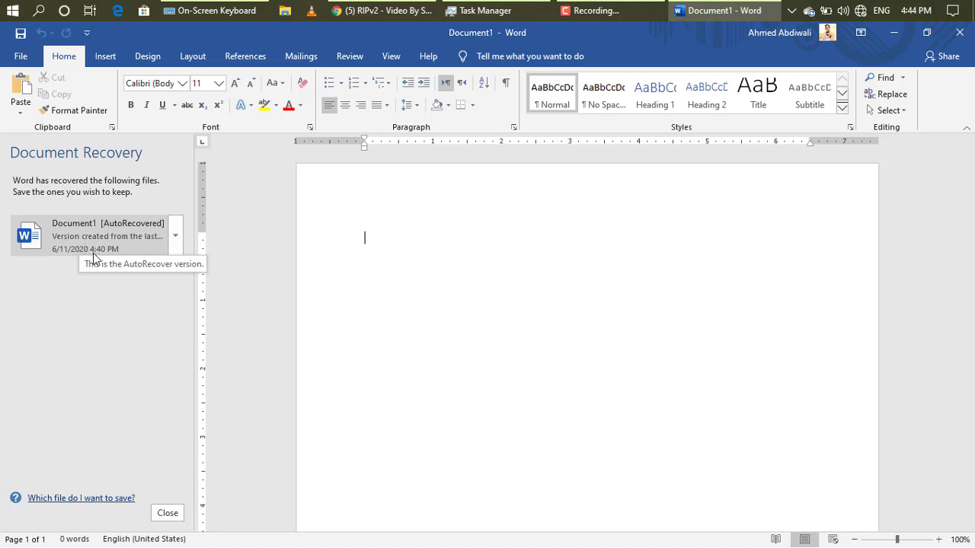
- Open Document1 [AutoRecovered] from the Document Recovery pane
left_click(93, 252)
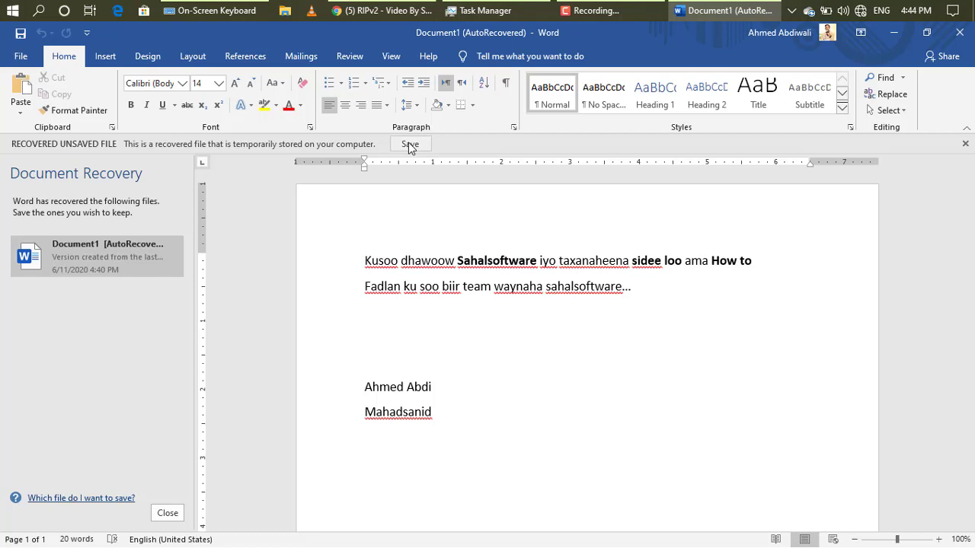
- View the recovered Document1's Info page in the File view, then go back to editing
left_click(20, 58)
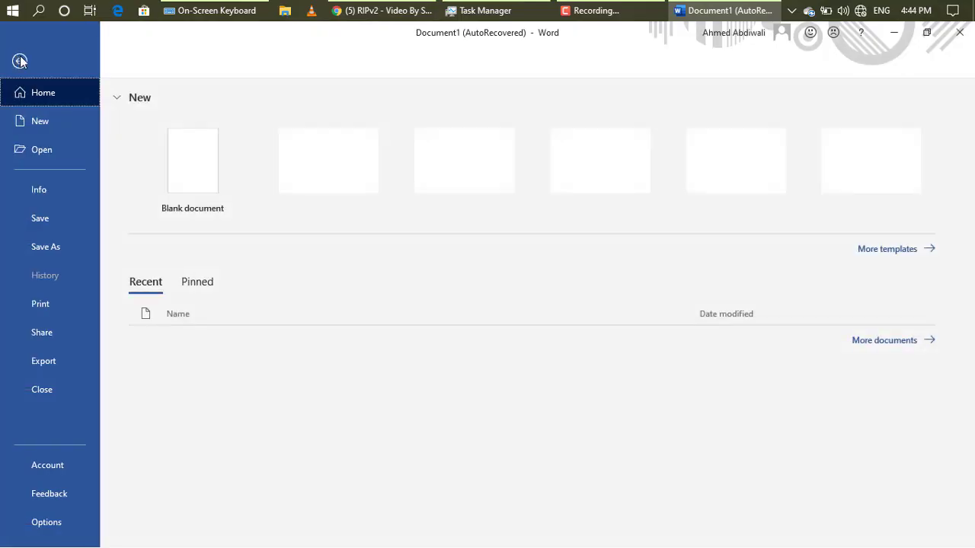
left_click(38, 190)
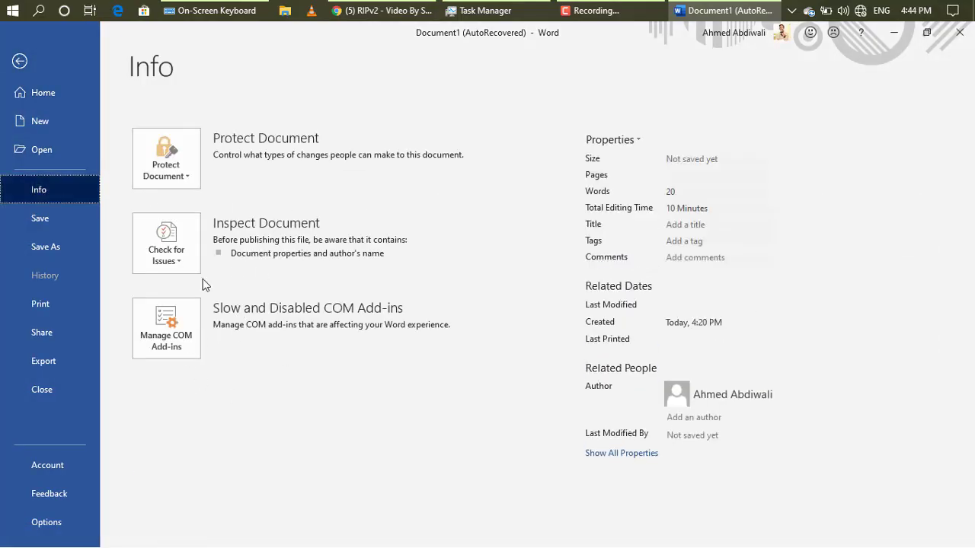
left_click(19, 60)
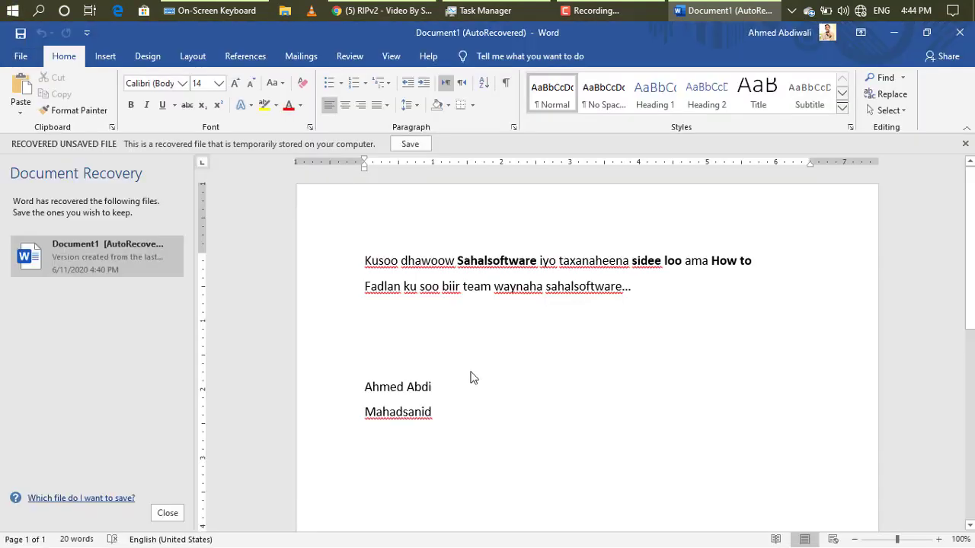